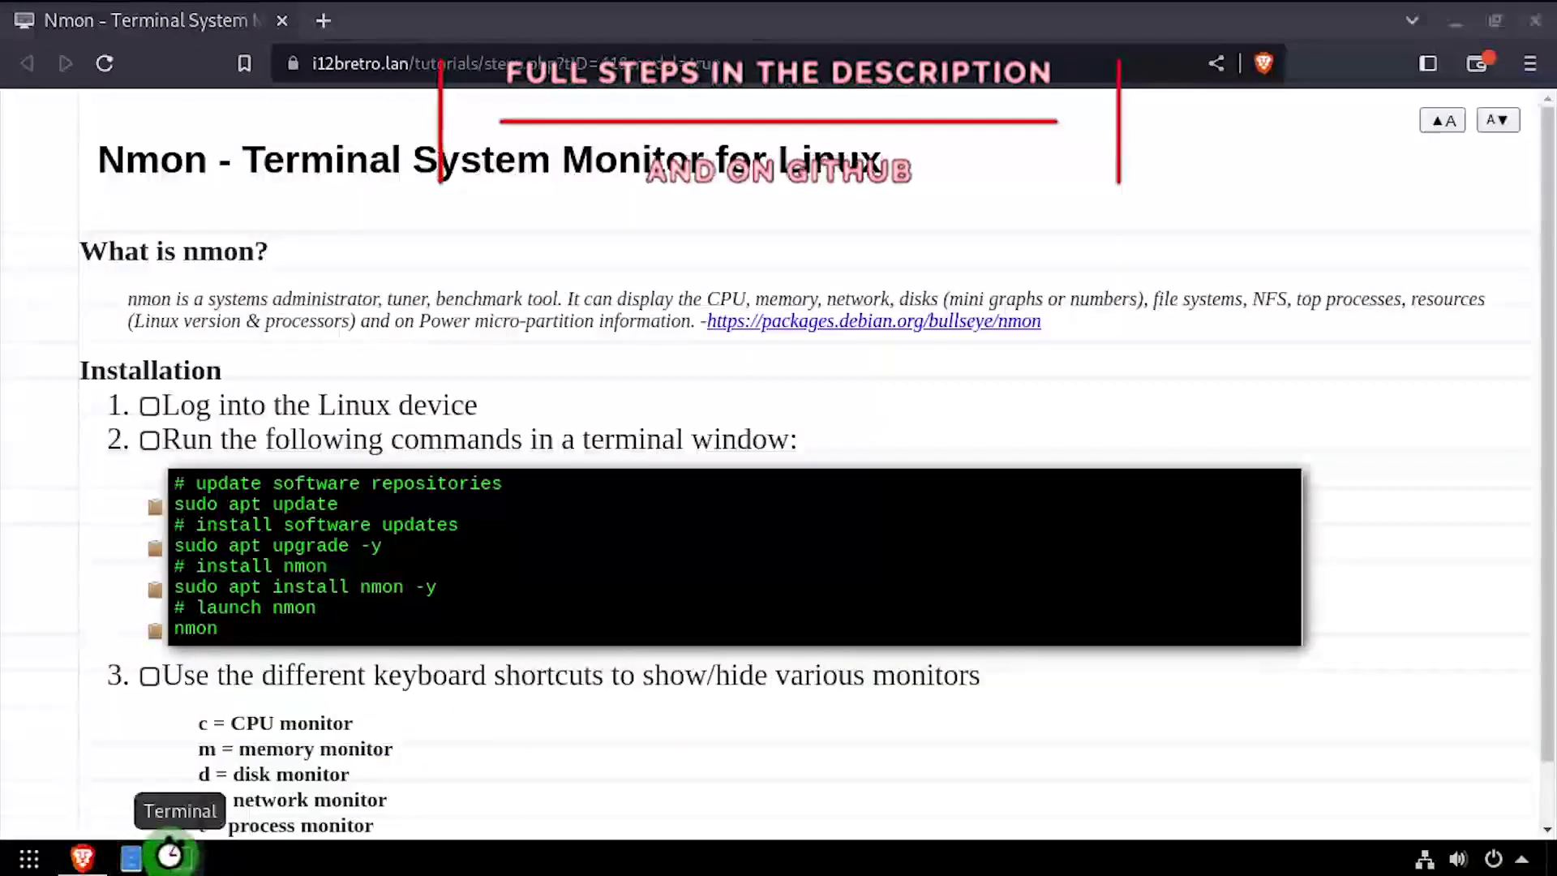
- Open a terminal and refresh the package lists with sudo apt update
left_click(175, 862)
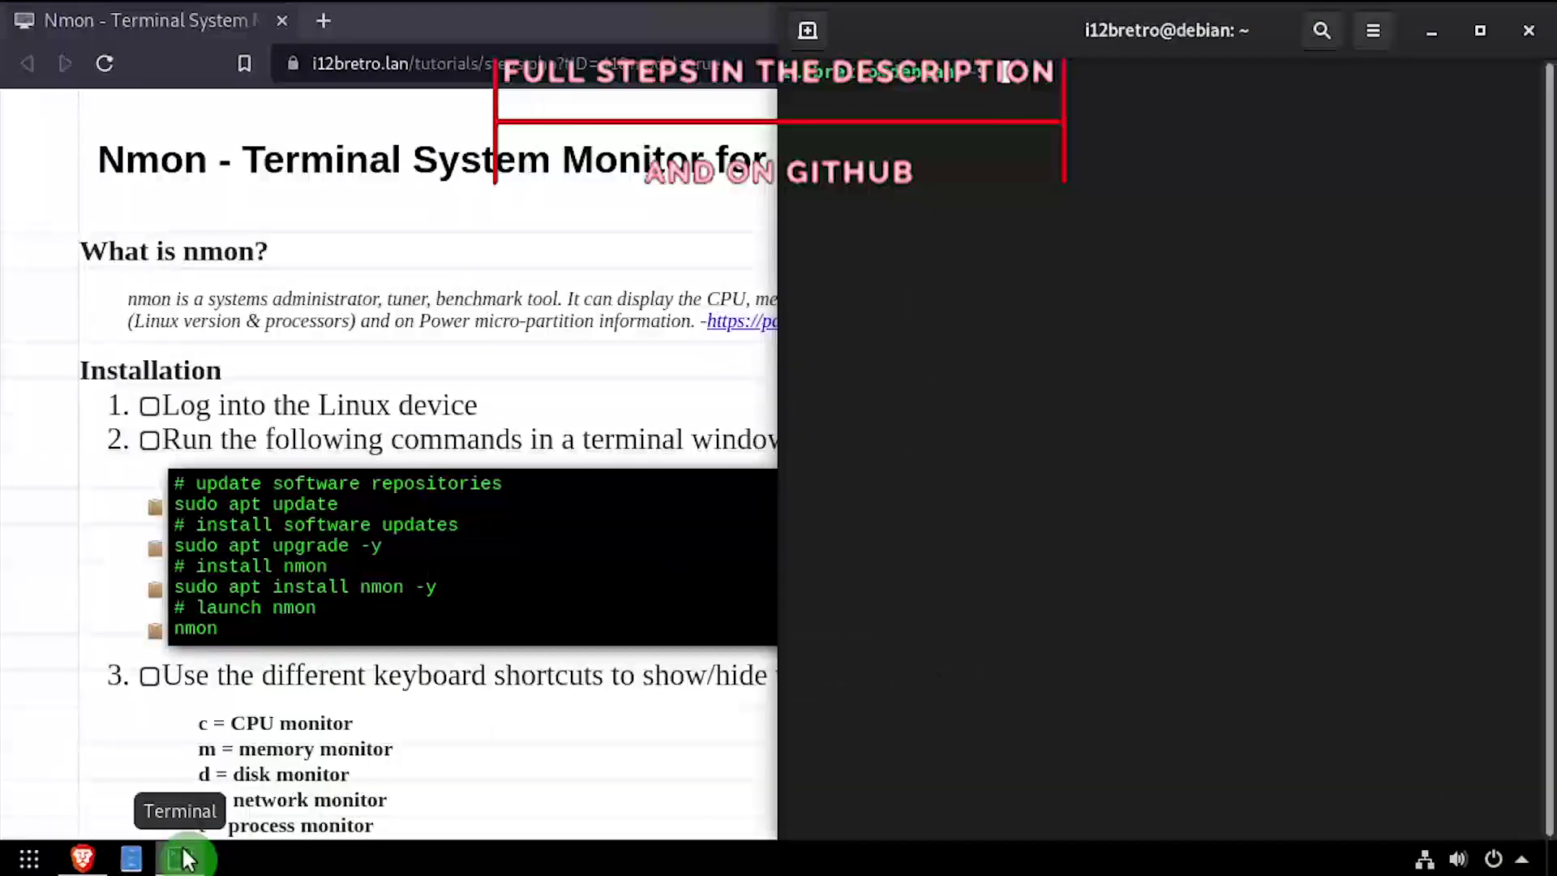
left_click(156, 510)
key("alt+Tab")
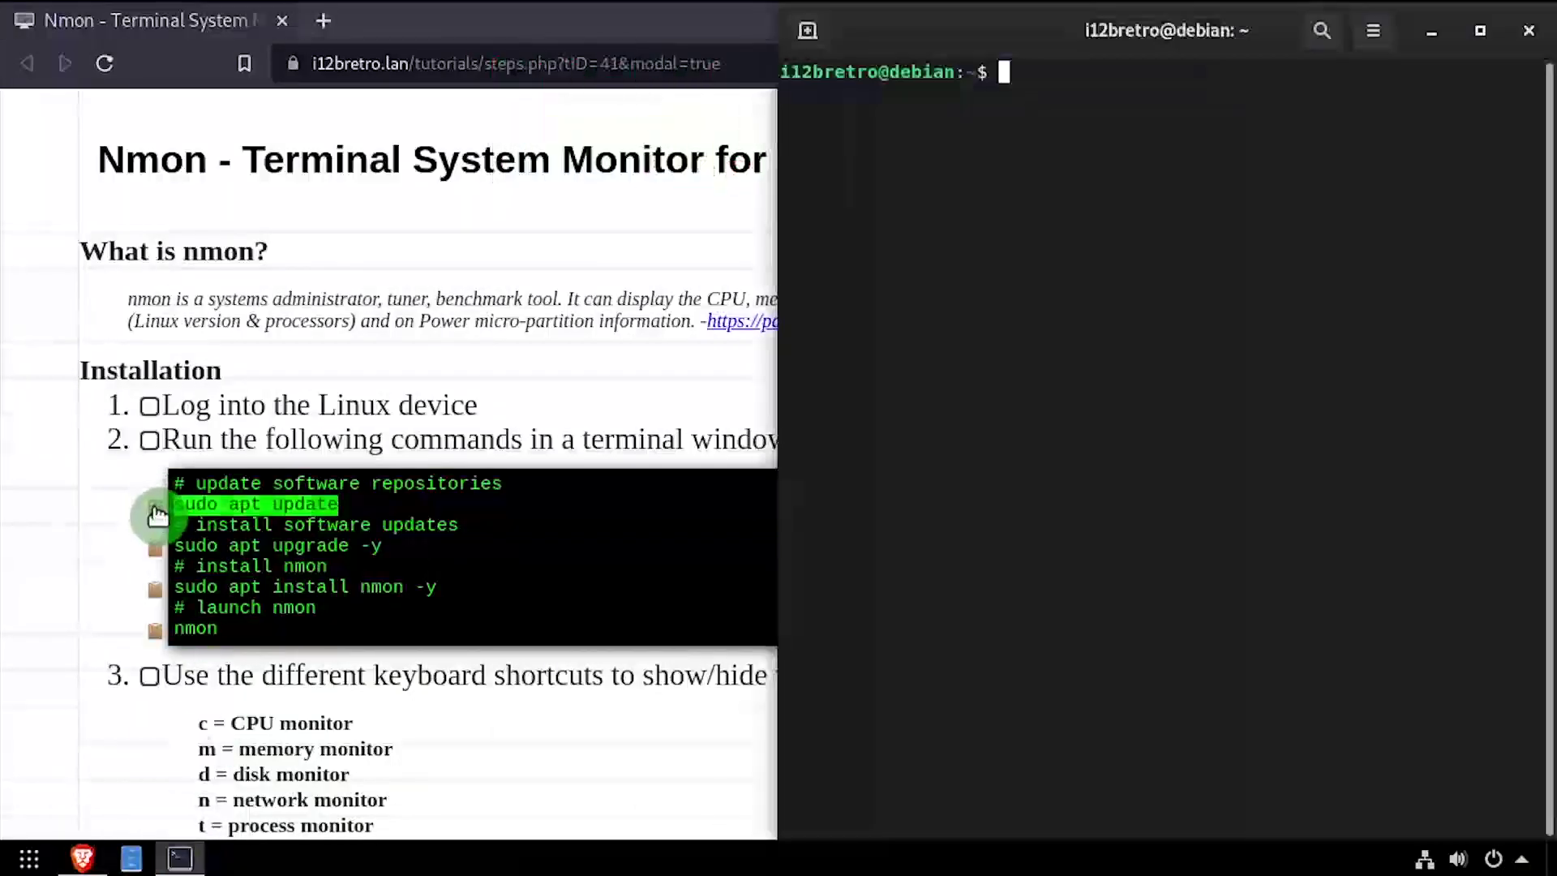
key("ctrl+shift+v")
key("Return")
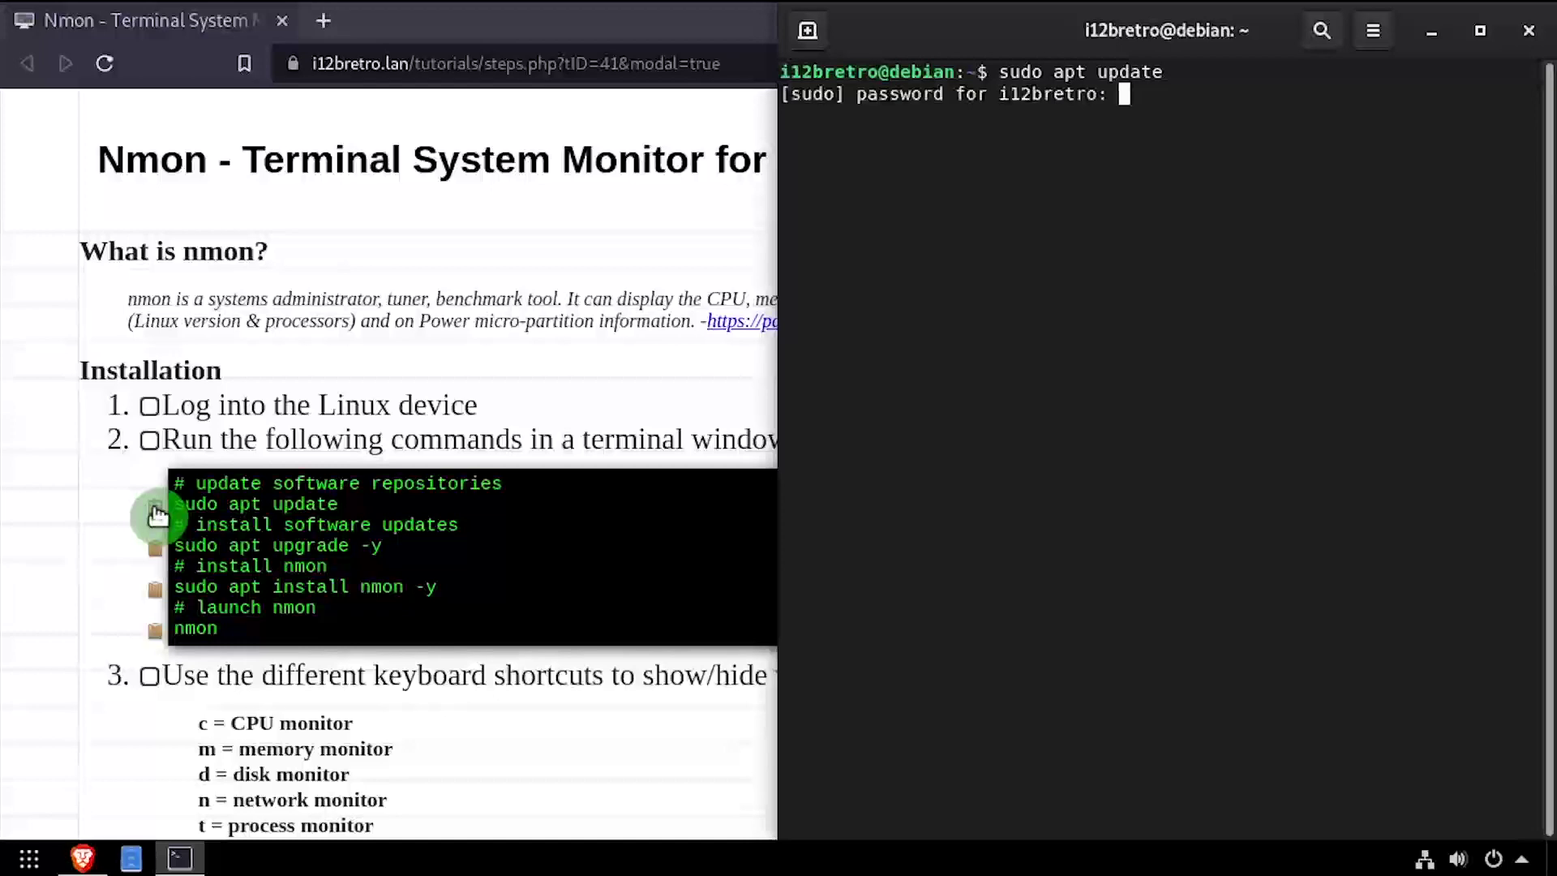
type("password")
key("Return")
- Apply all available package upgrades with sudo apt upgrade -y
left_click(156, 550)
key("alt+Tab")
key("ctrl+shift+v")
key("Return")
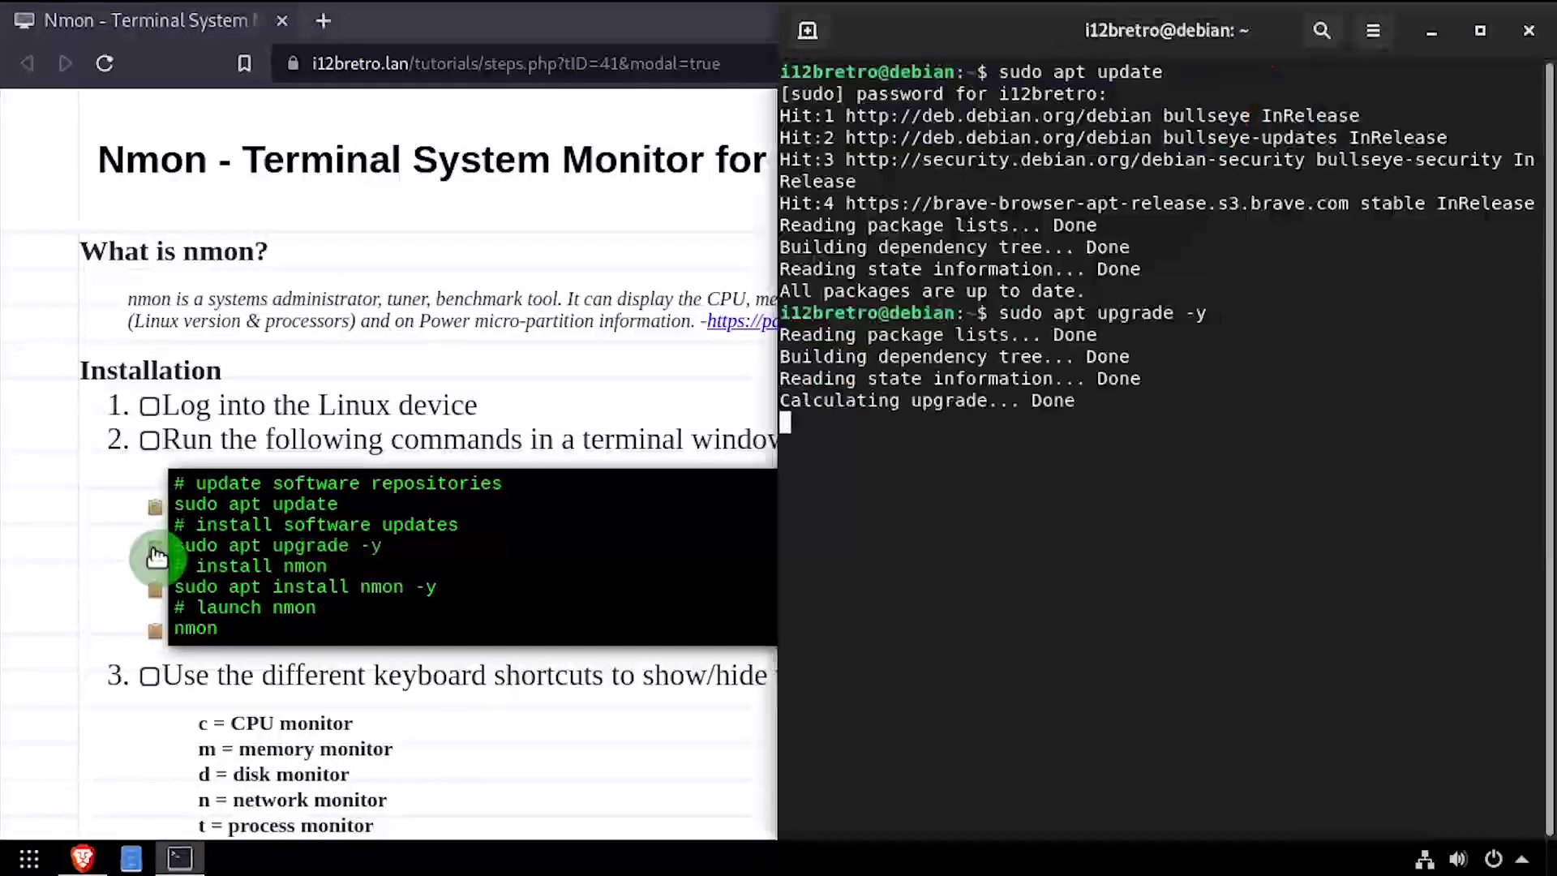
- Install nmon with sudo apt install nmon -y
left_click(157, 592)
key("alt+Tab")
key("ctrl+shift+v")
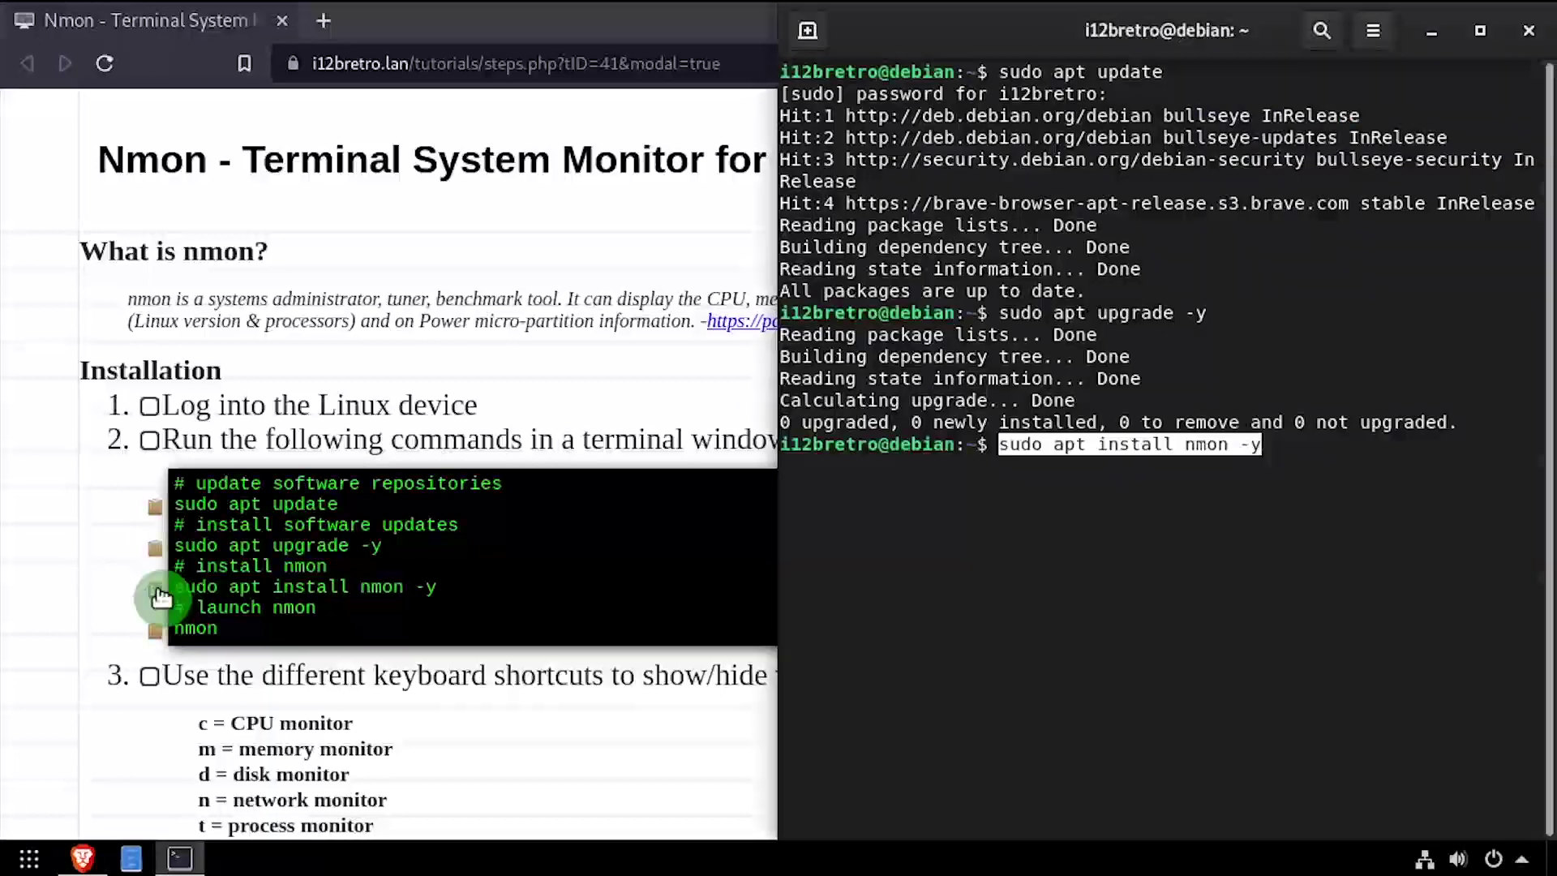
key("Return")
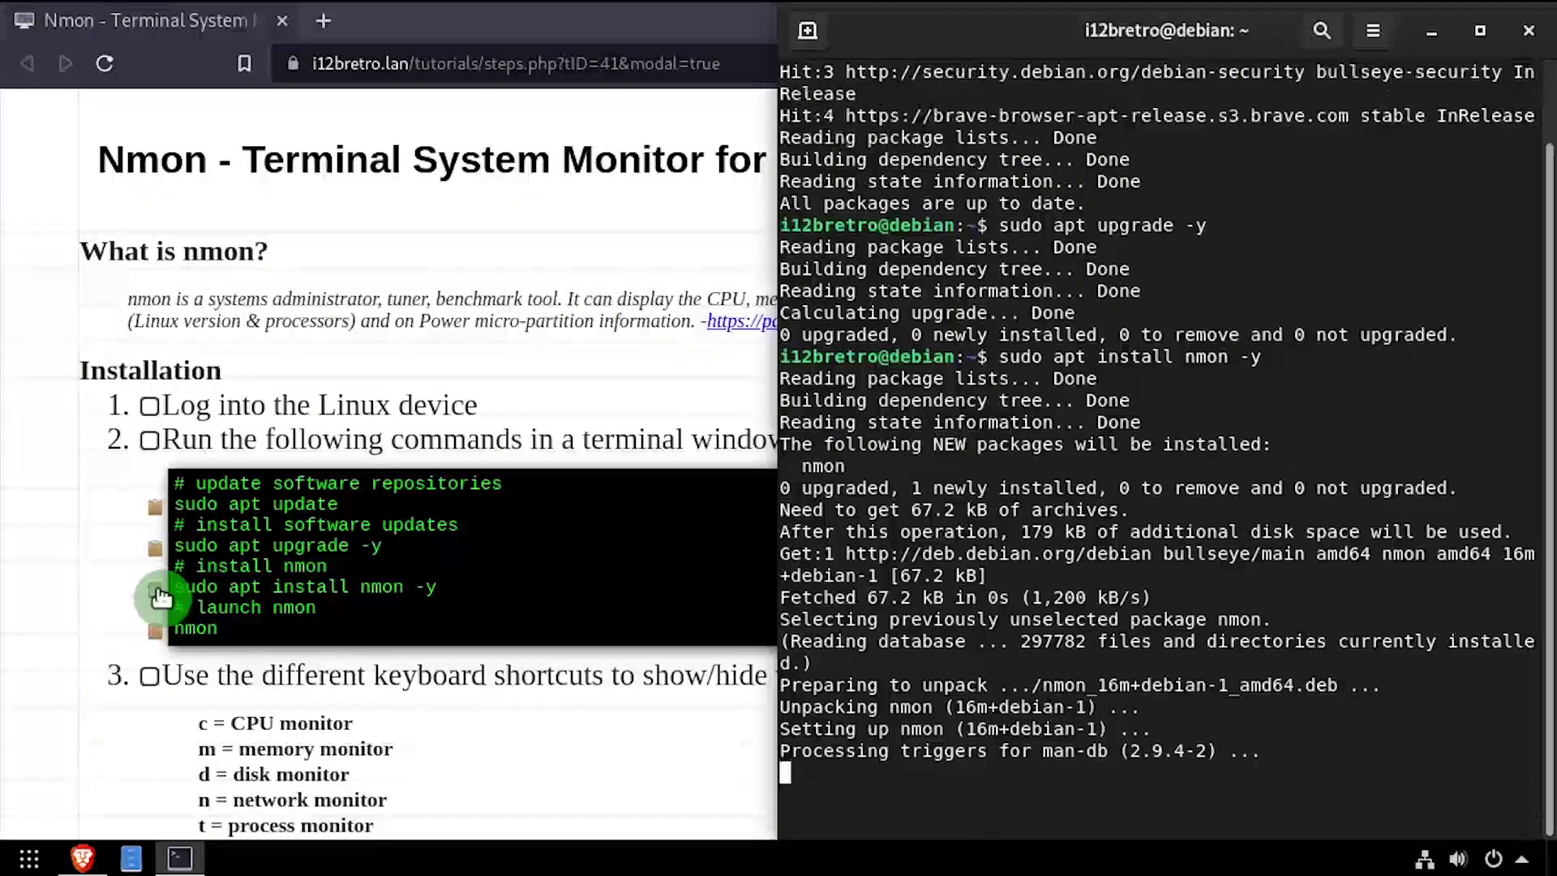
type("ear")
- Clear the terminal, start nmon, and maximize the terminal window
key("Return")
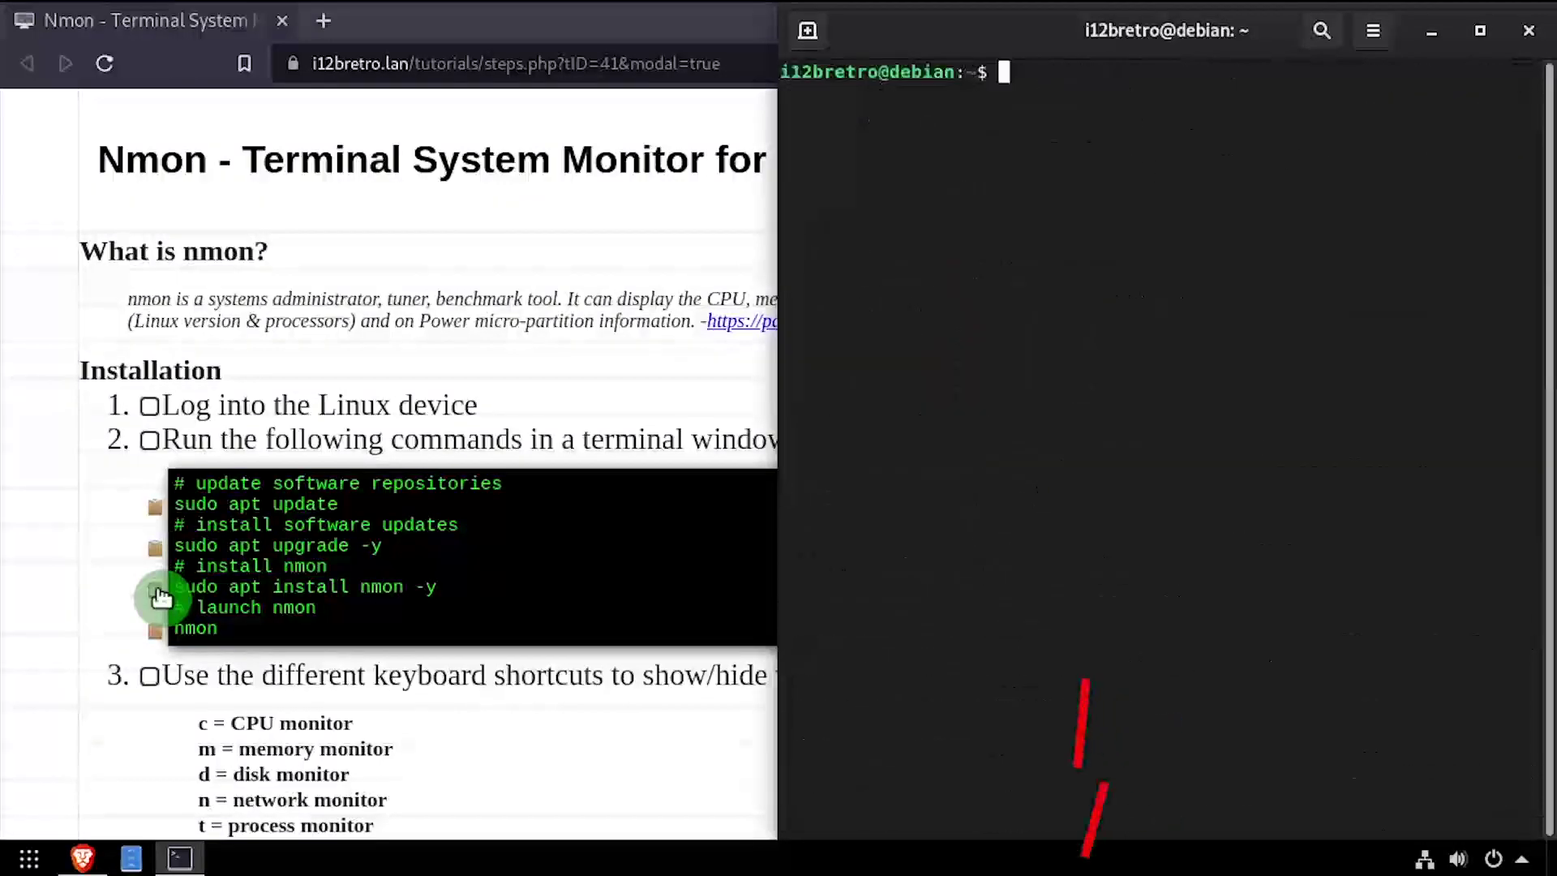
left_click(156, 630)
key("alt+Tab")
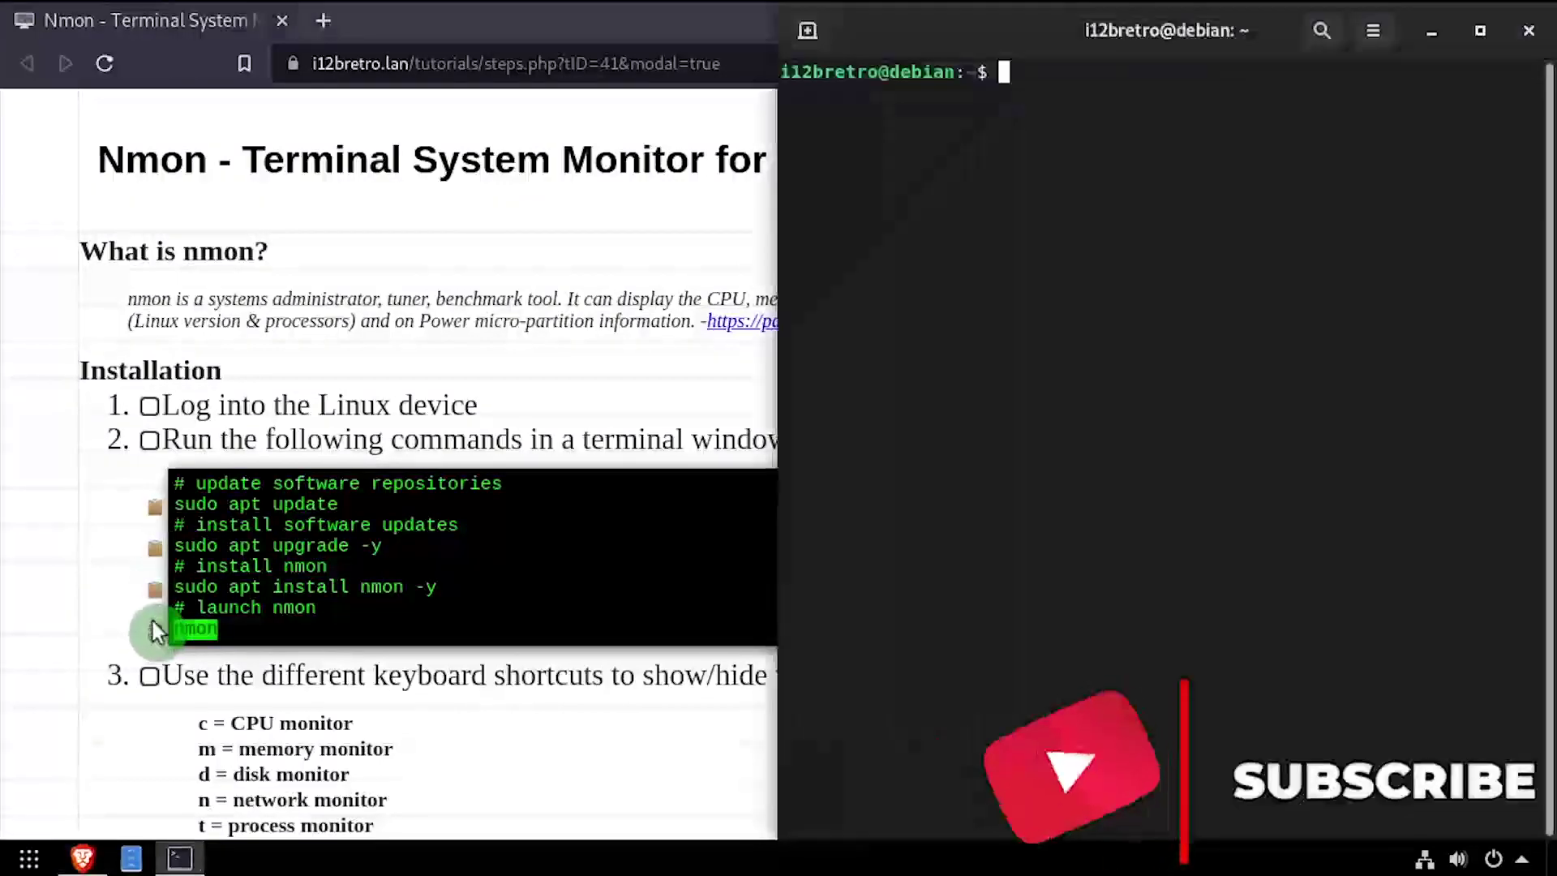
key("ctrl+shift+v")
key("Return")
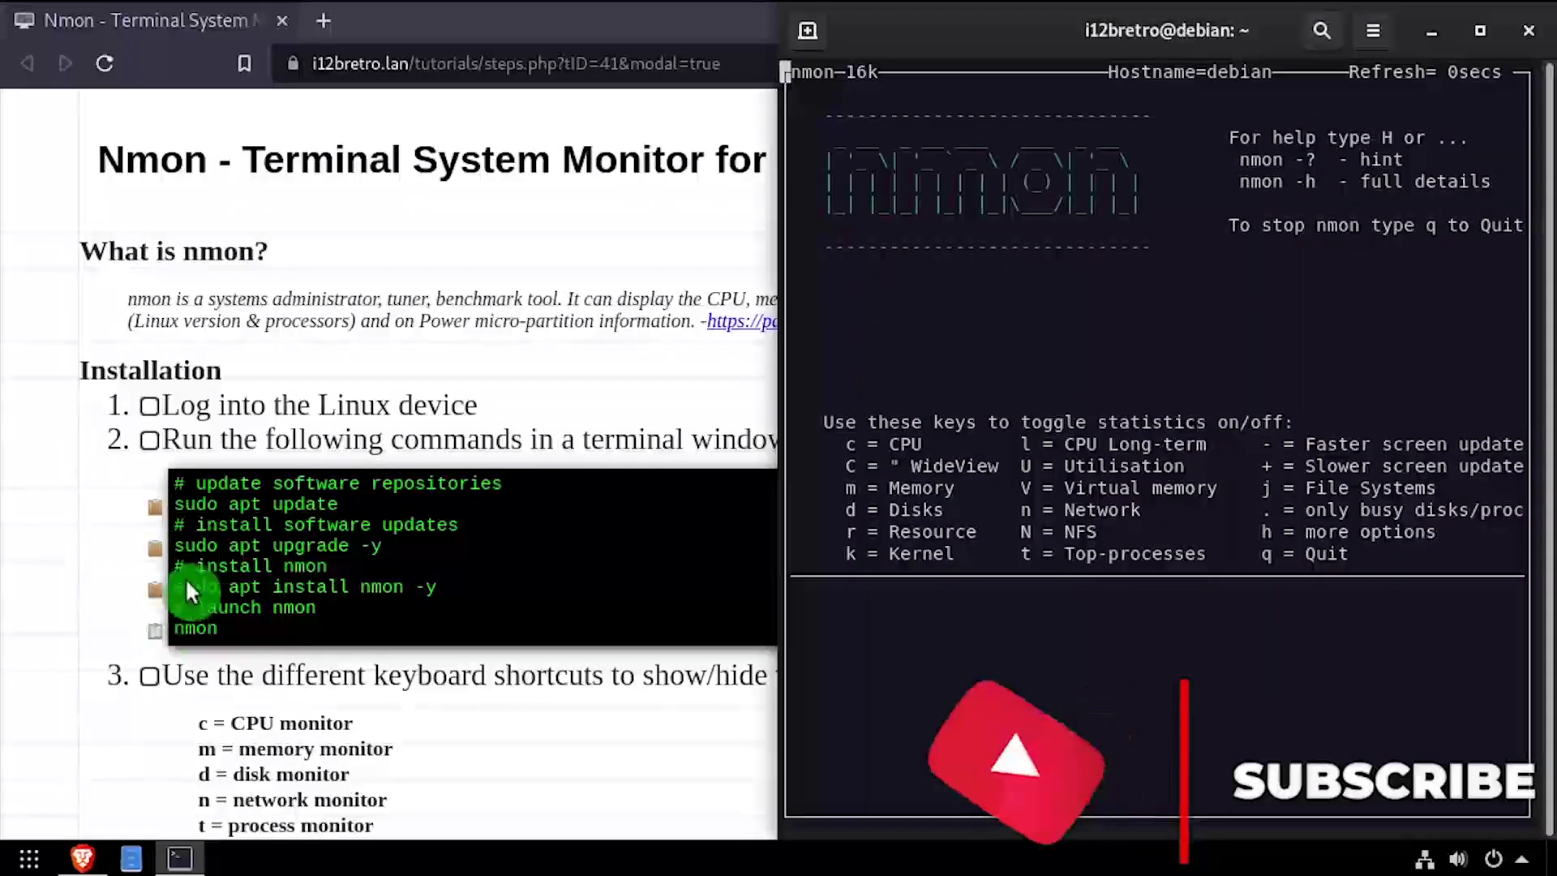
scroll(181, 576, "down", 1)
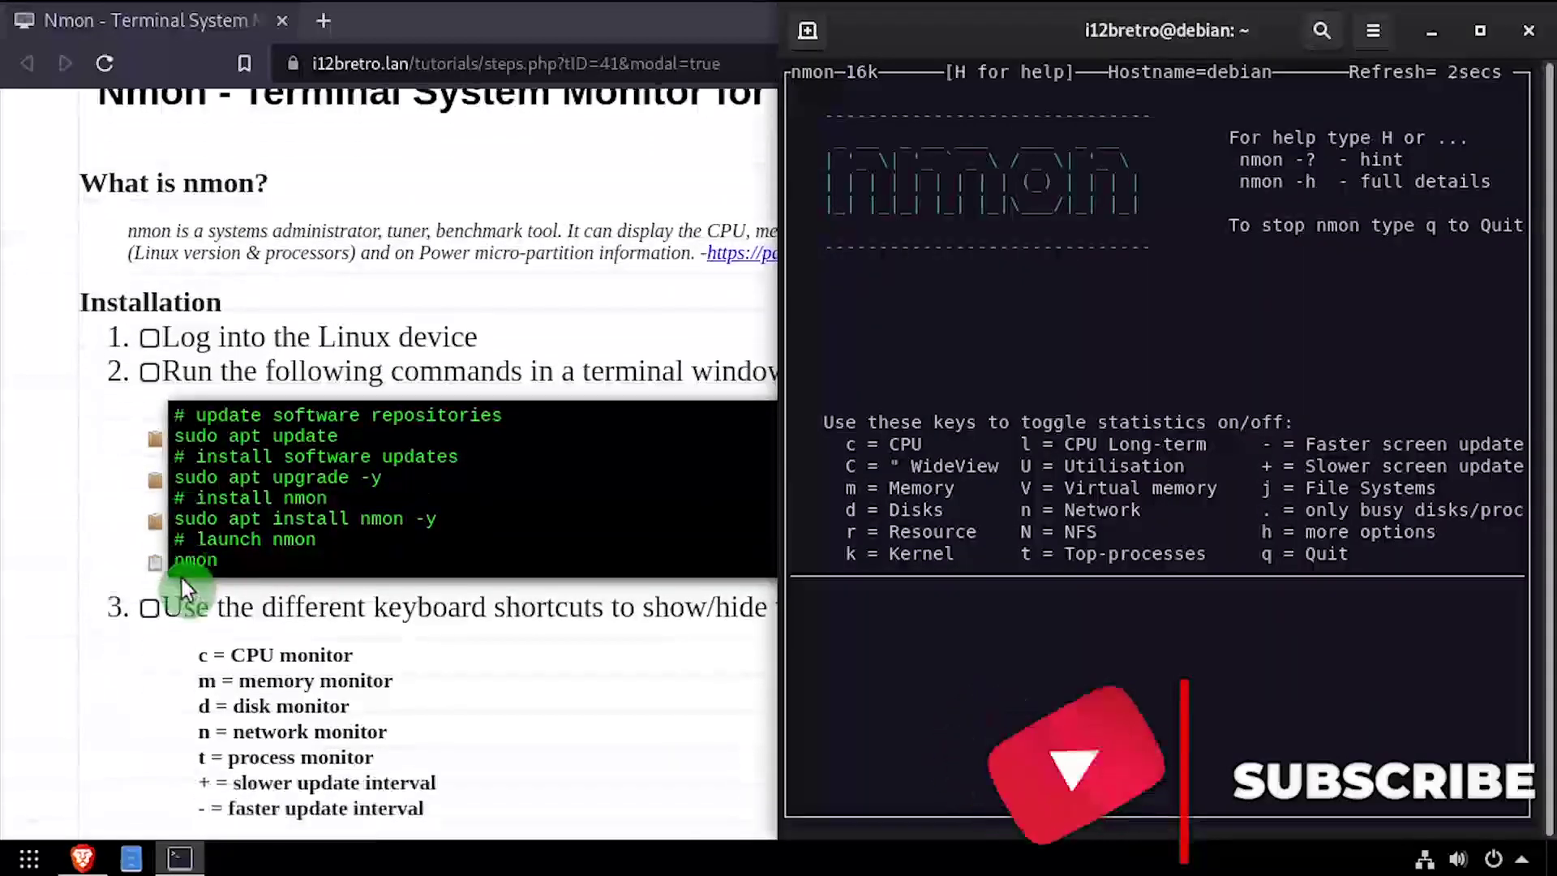
left_click(1481, 30)
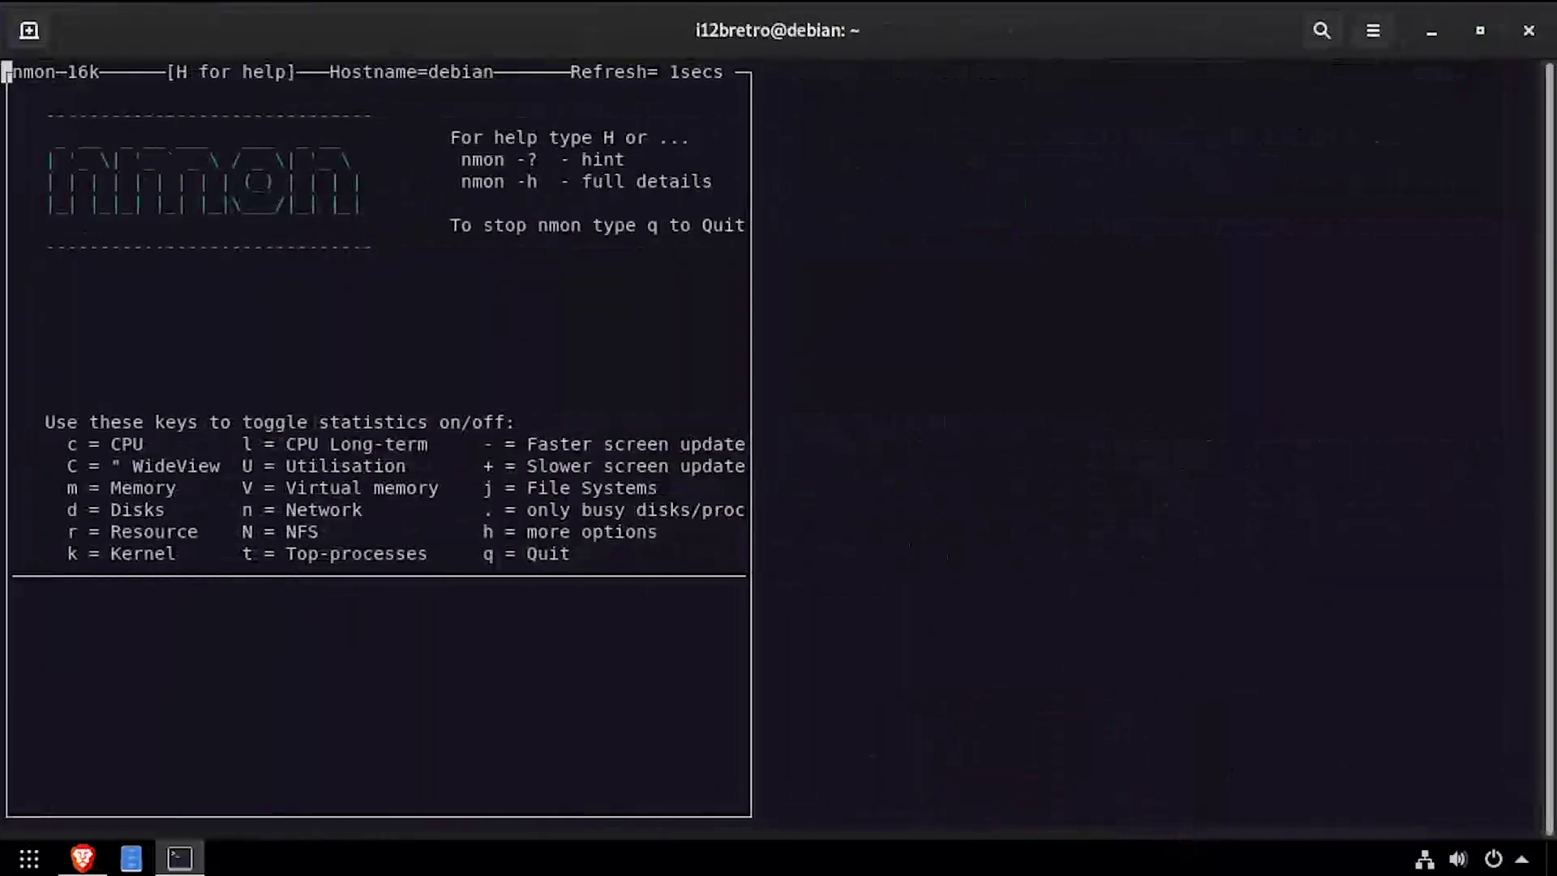
- Turn on nmon's CPU (c), memory and swap (m), and network (n) monitors
key("c")
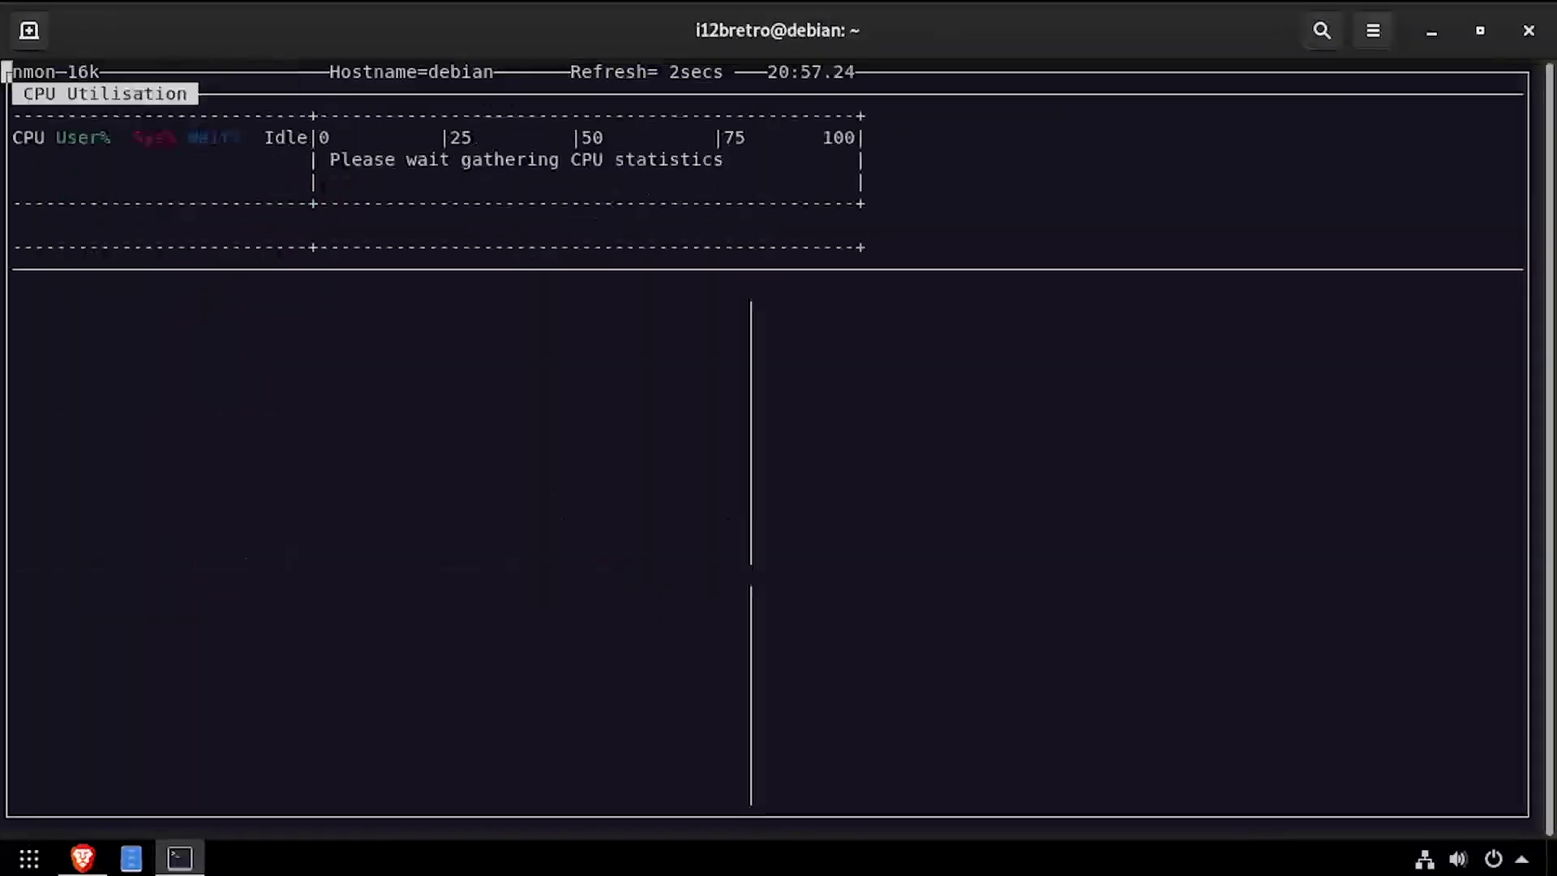
key("m")
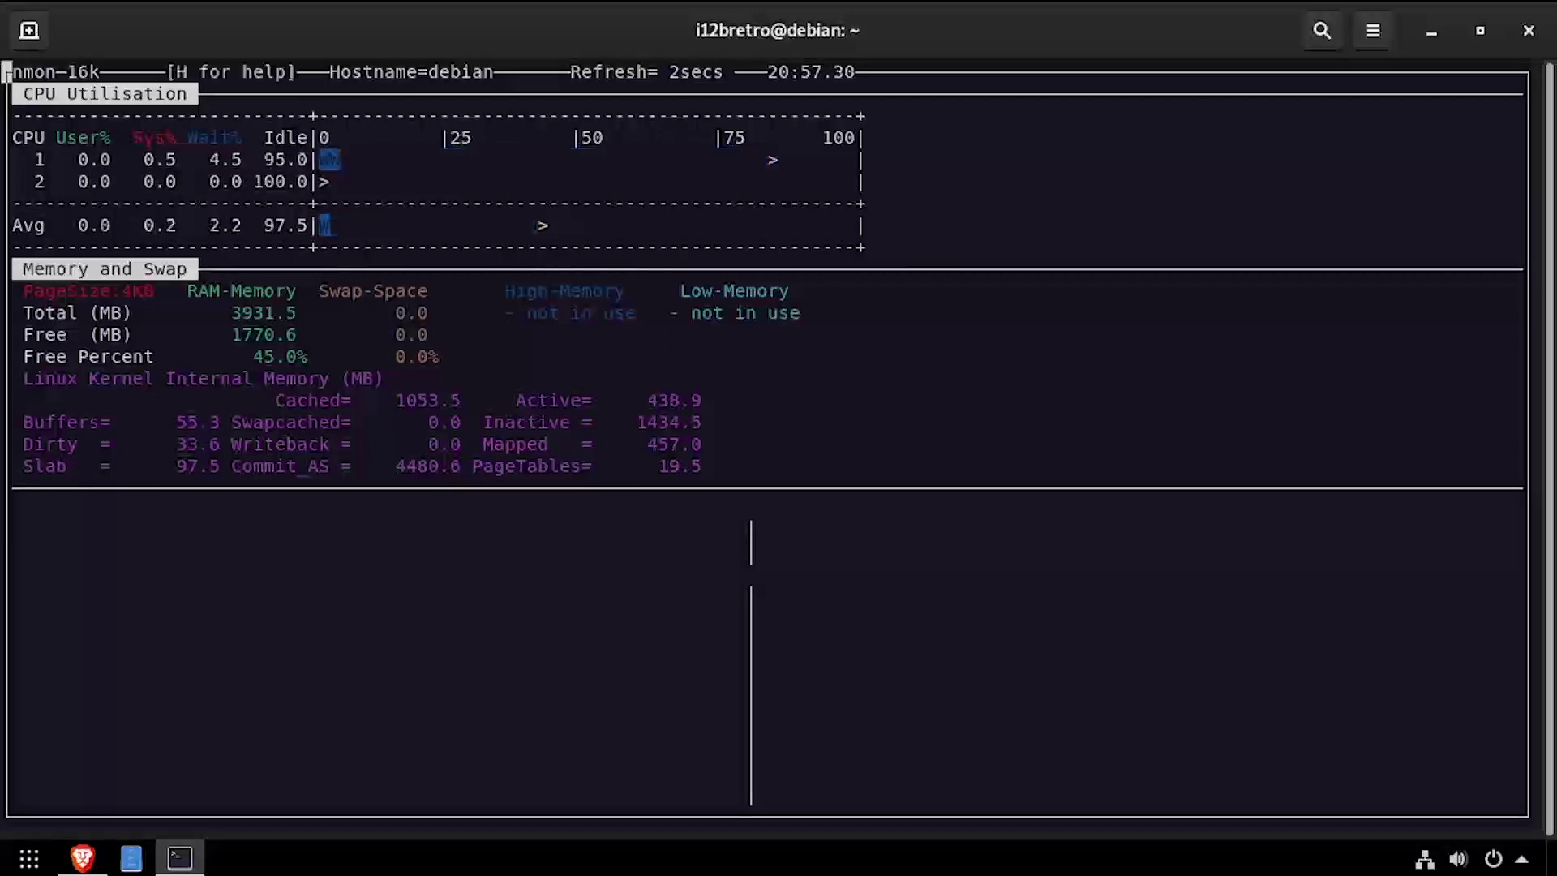
key("n")
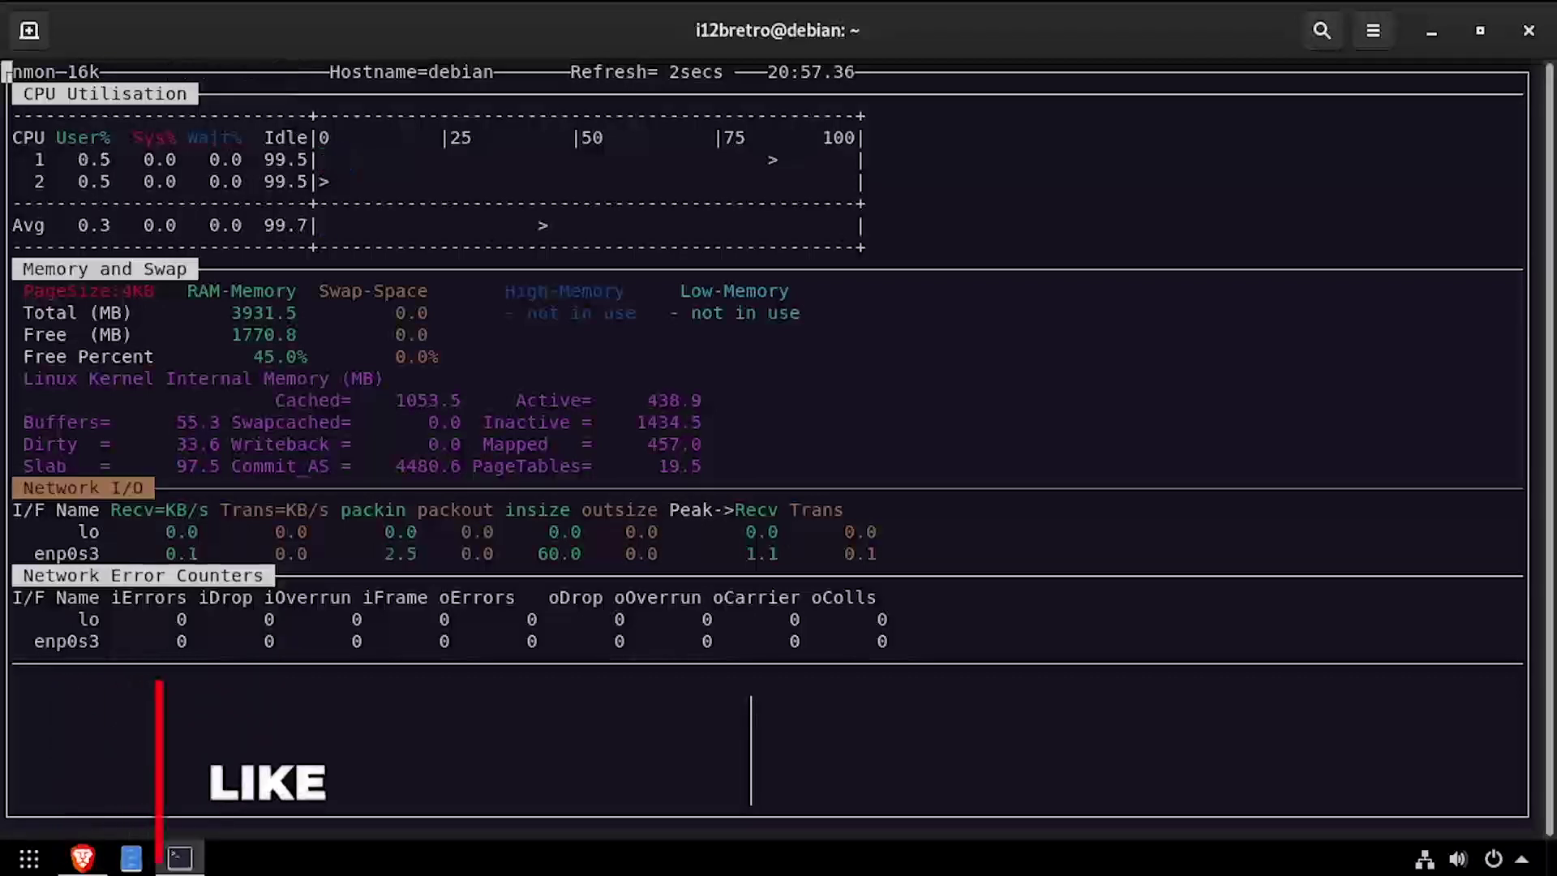
- Hide the network panels, keep refresh at two seconds, and add the CPU wide view (C)
key("n")
key("minus")
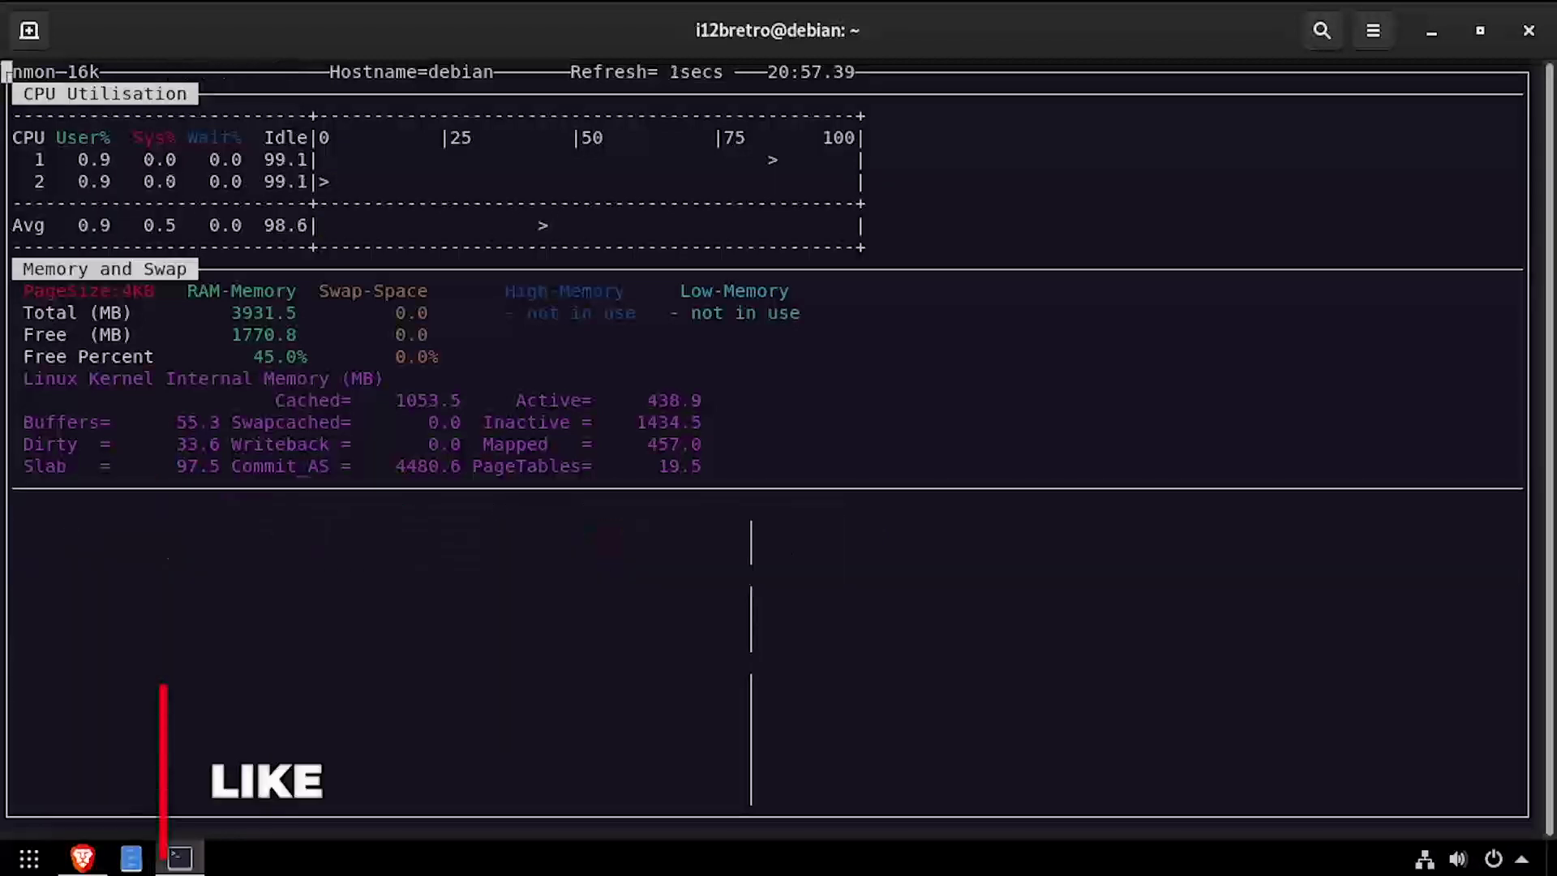
key("plus")
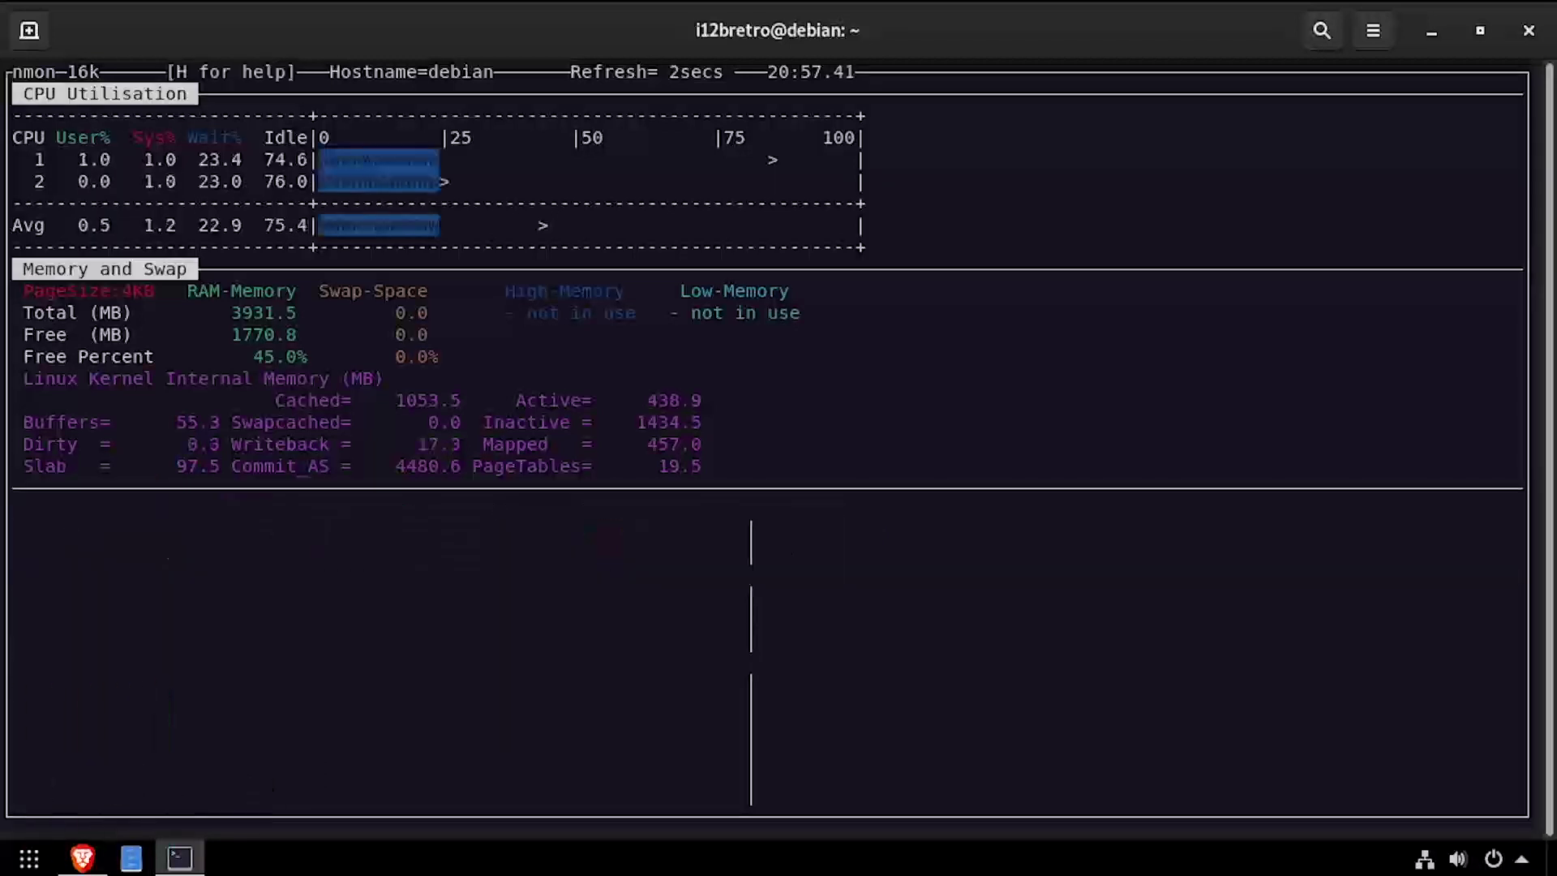
key("C")
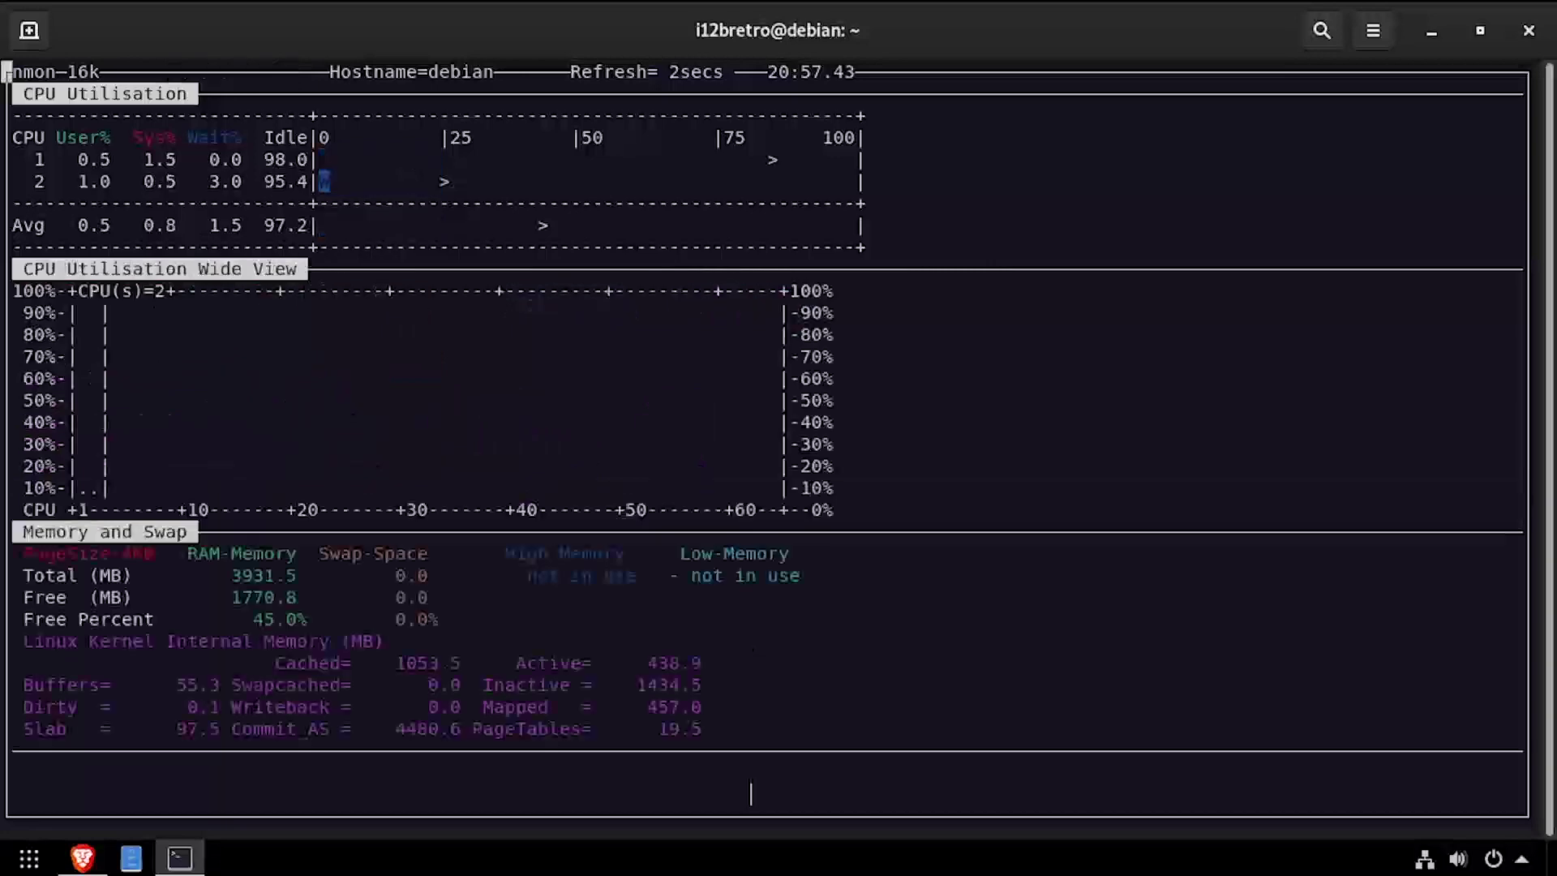